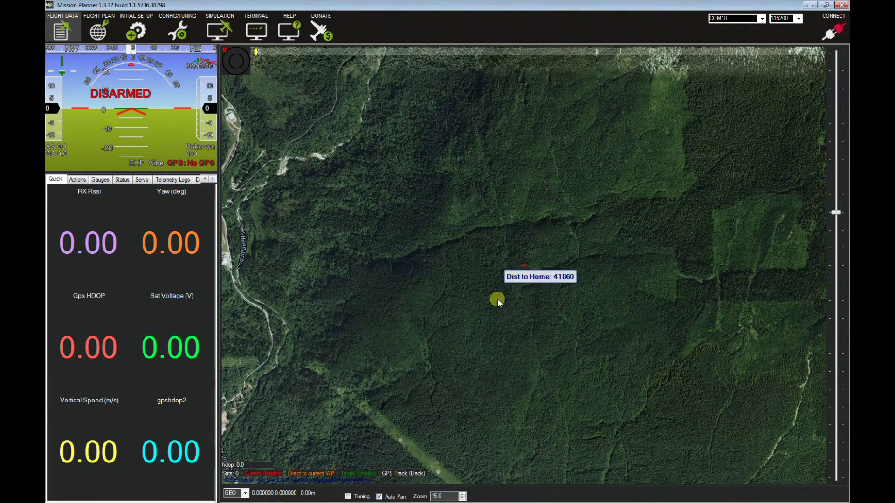
Switch to the Flight Plan screen showing the single TAKEOFF command at 30 m
click(97, 36)
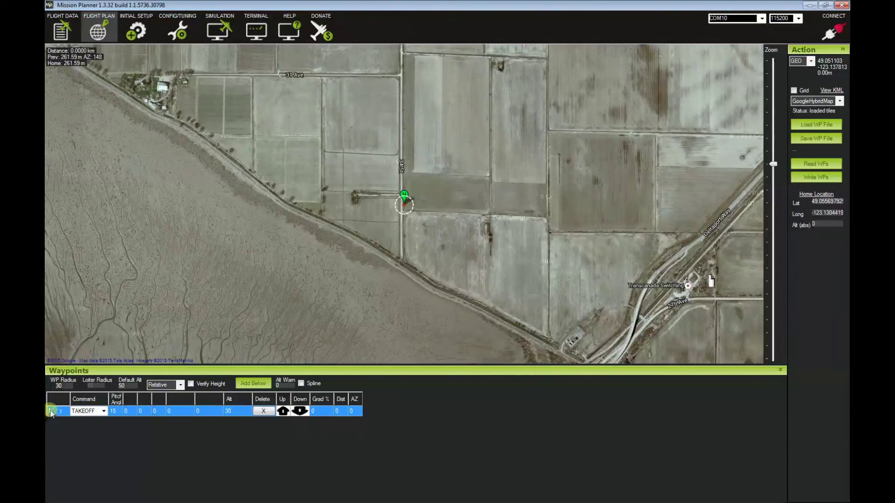
Delete the TAKEOFF row, then add and remove a trial waypoint southeast of home
click(264, 411)
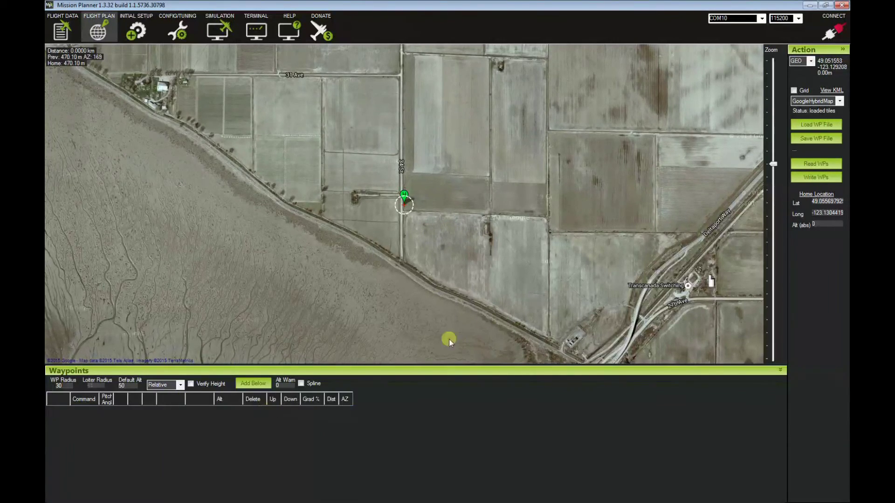
right_click(509, 215)
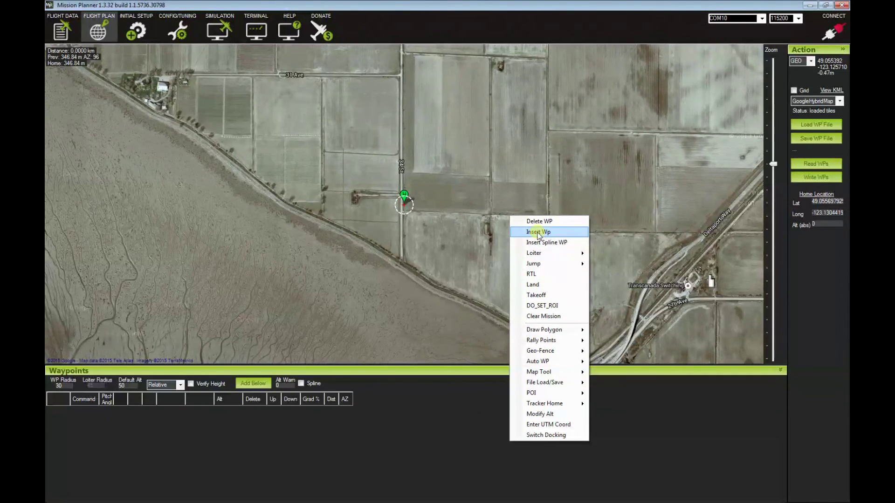
click(551, 236)
click(511, 226)
click(510, 260)
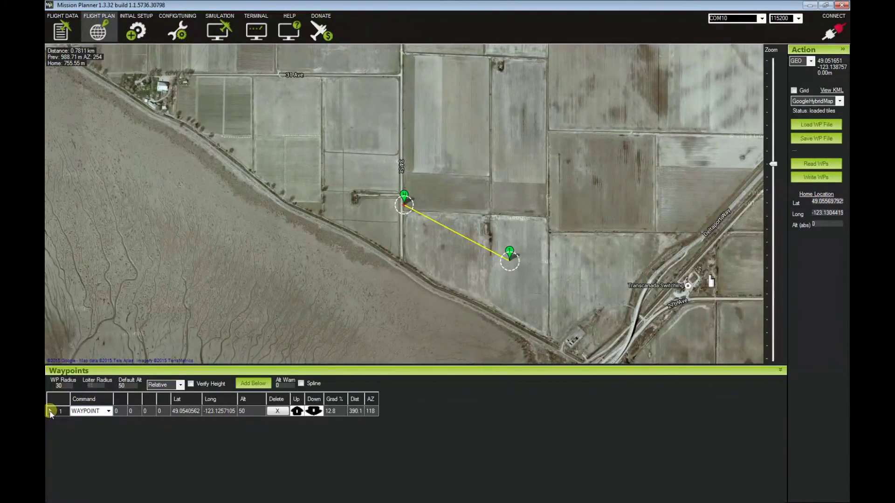
click(275, 410)
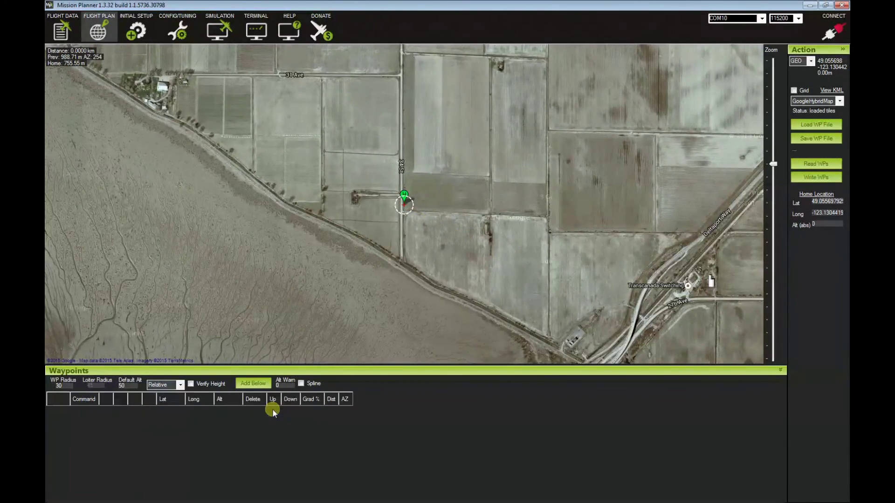
Add a TAKEOFF command from the map menu with altitude 30 and pitch 30
right_click(403, 222)
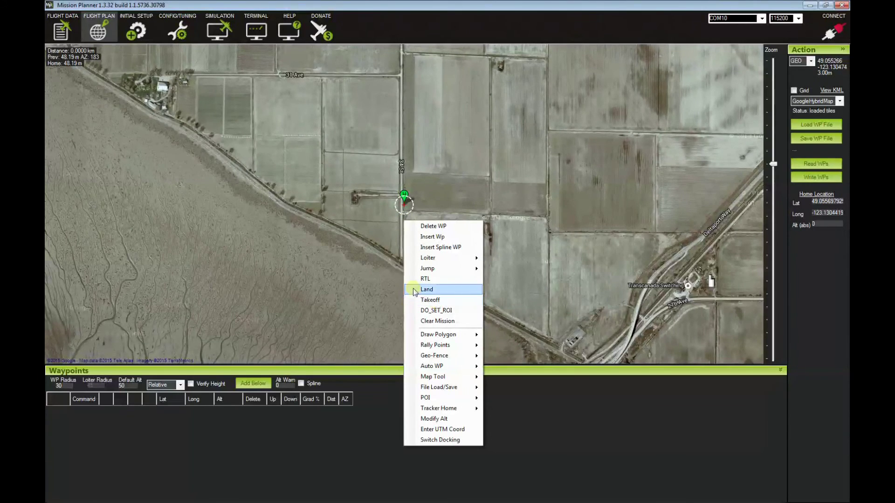
click(429, 299)
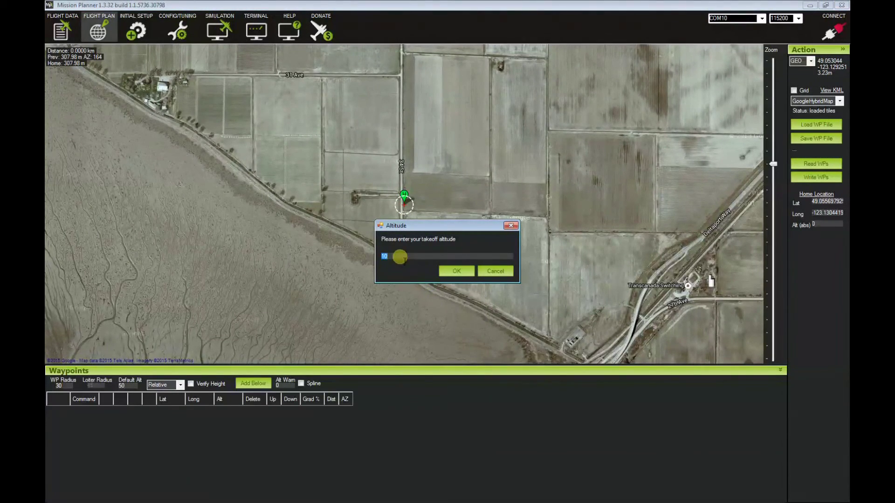
text(30)
click(455, 271)
click(456, 271)
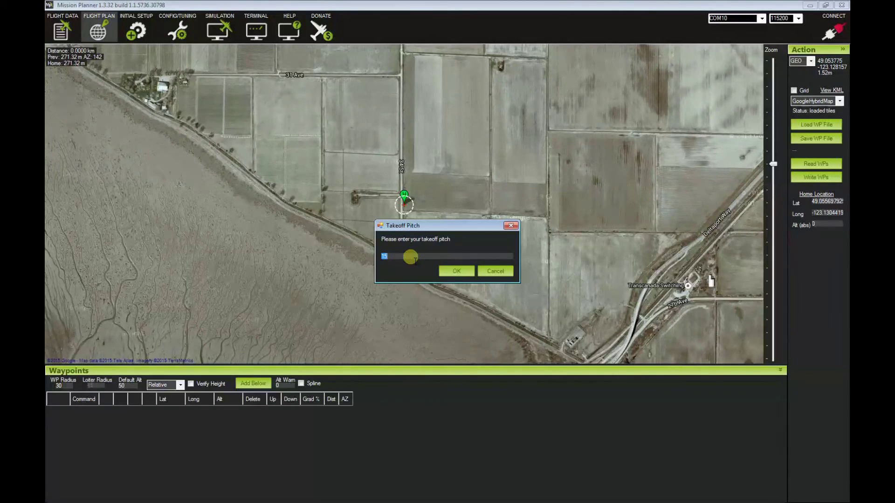
text(30)
click(462, 272)
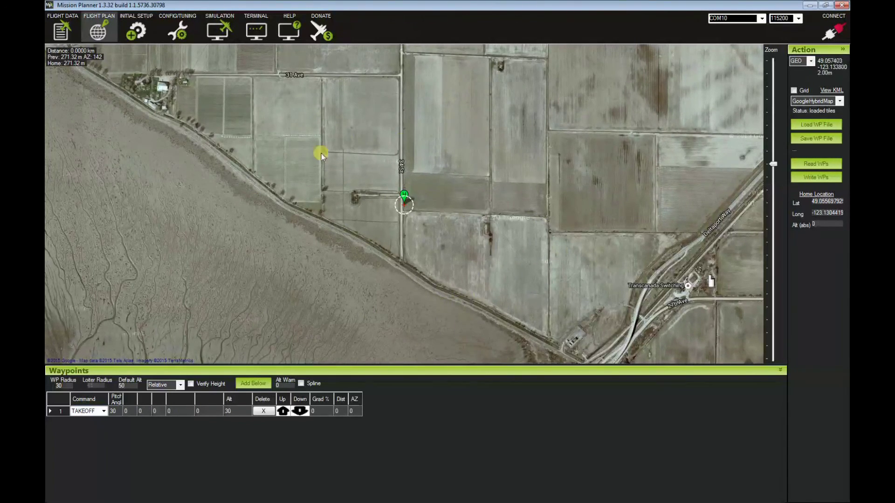
Place waypoint 2 at 50 m in the field southeast of home and select its row
click(492, 261)
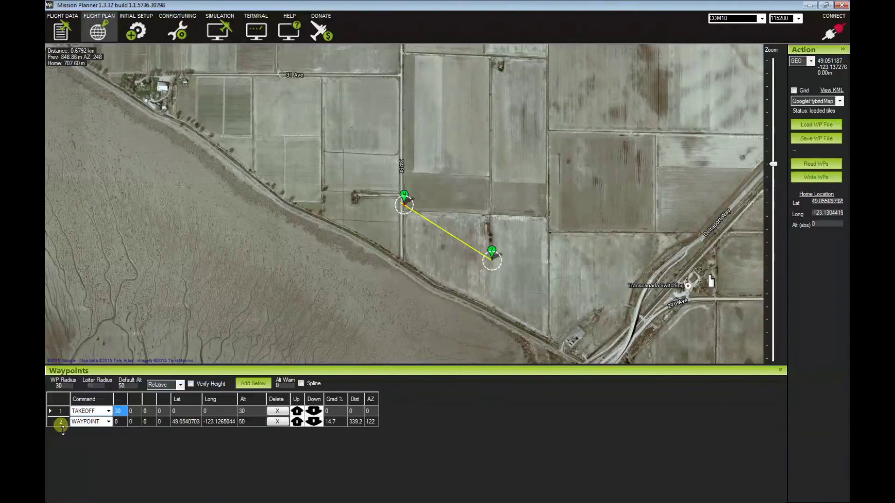
click(120, 416)
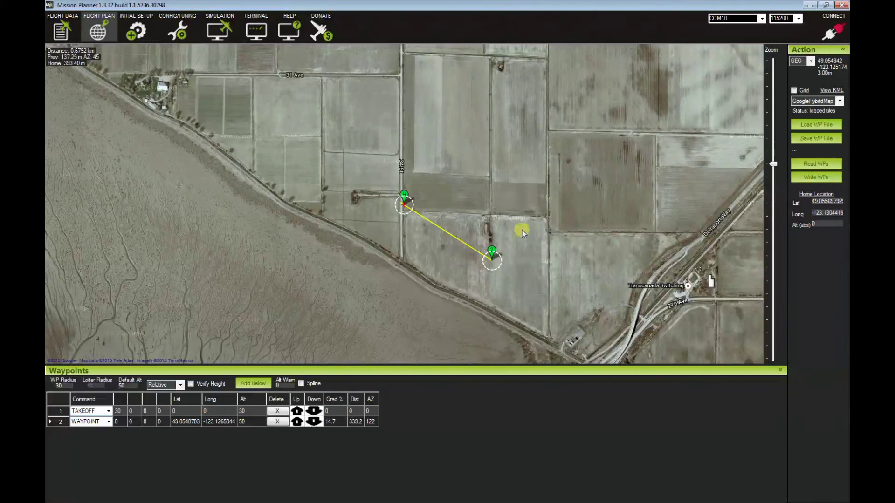
Place waypoint 3 at the northeast field corner and select it in the list
click(542, 172)
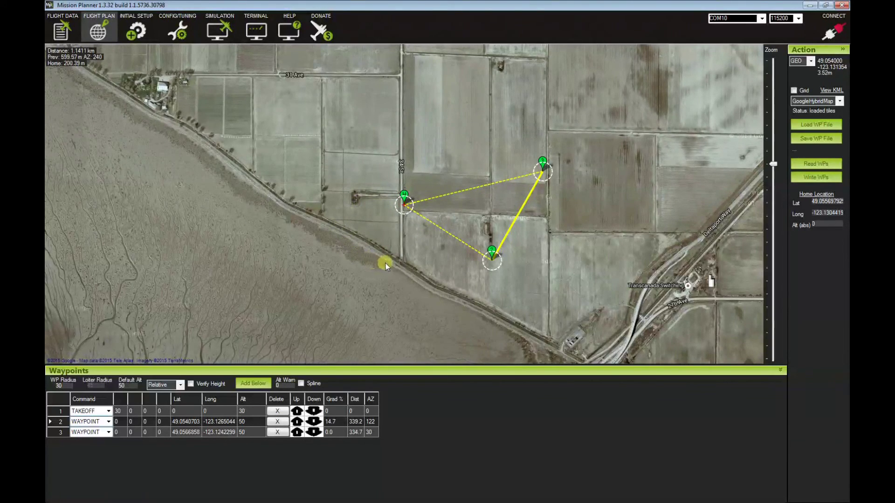
click(493, 255)
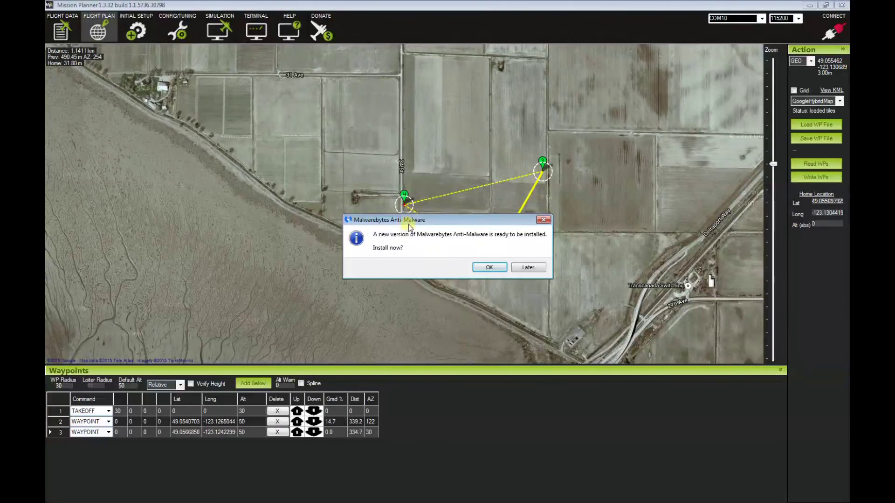
Close the Malwarebytes update dialog with Later
click(528, 268)
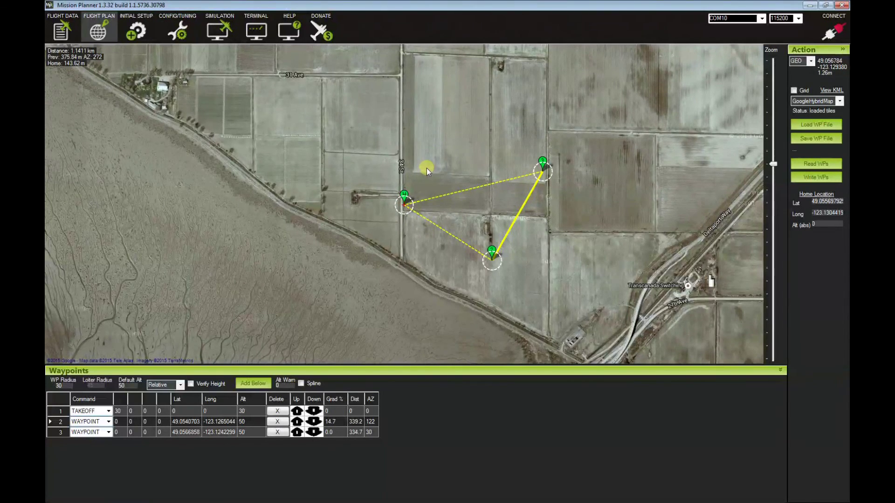
Add waypoint 4 in the northern field and a LAND command near the route start
click(423, 141)
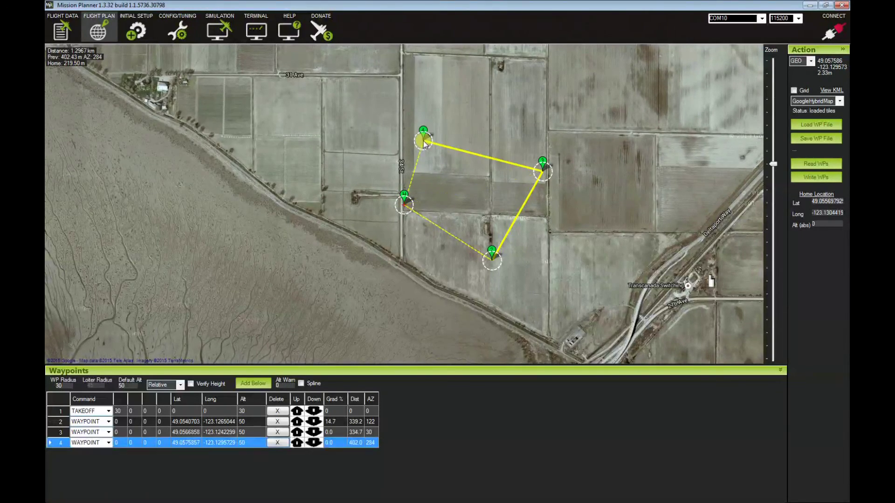
right_click(415, 221)
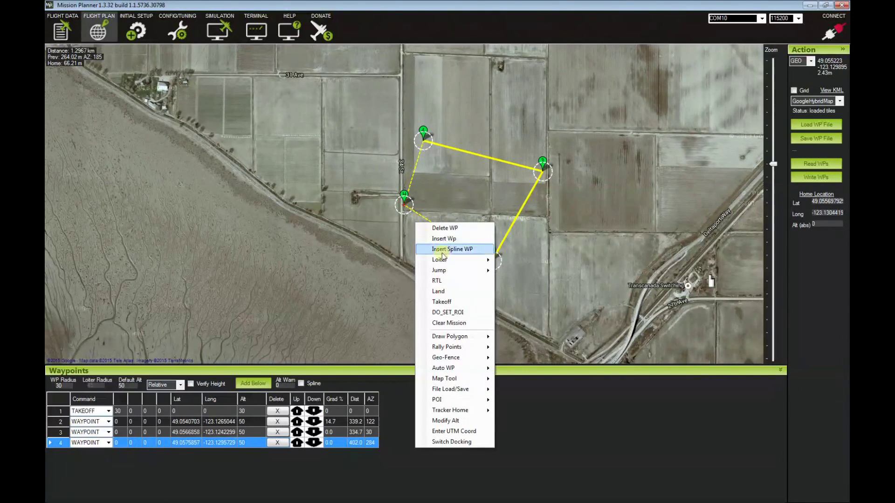
click(440, 292)
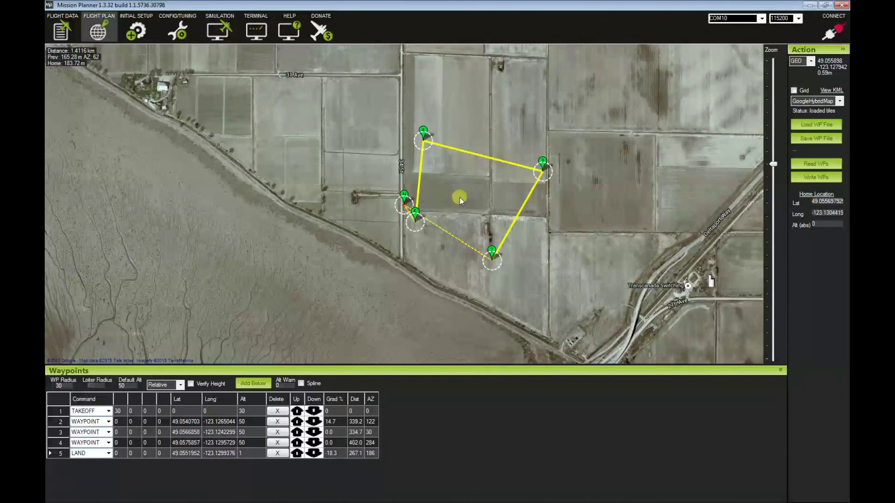
Reposition waypoint 4 in the northern field at 49.0570373, -123.1289077
mouse_move(424, 133)
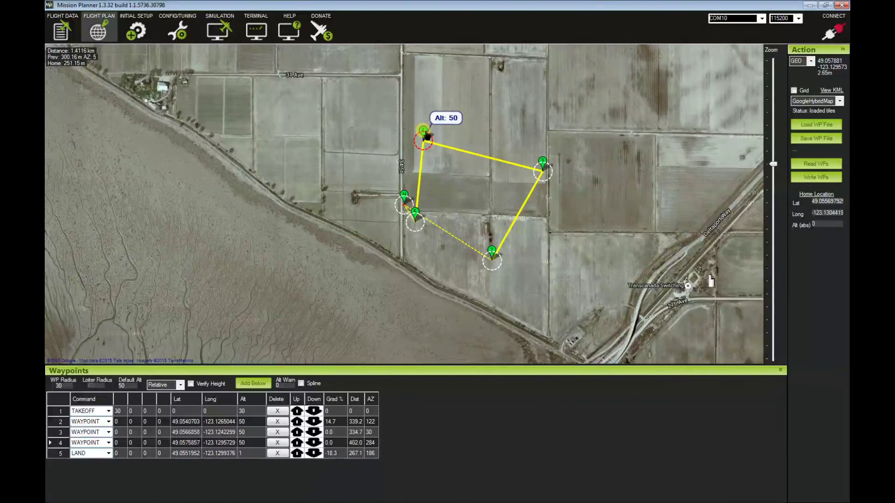
mouse_move(426, 134)
mouse_down()
mouse_move(489, 206)
mouse_move(533, 223)
mouse_move(566, 223)
mouse_move(492, 212)
mouse_up()
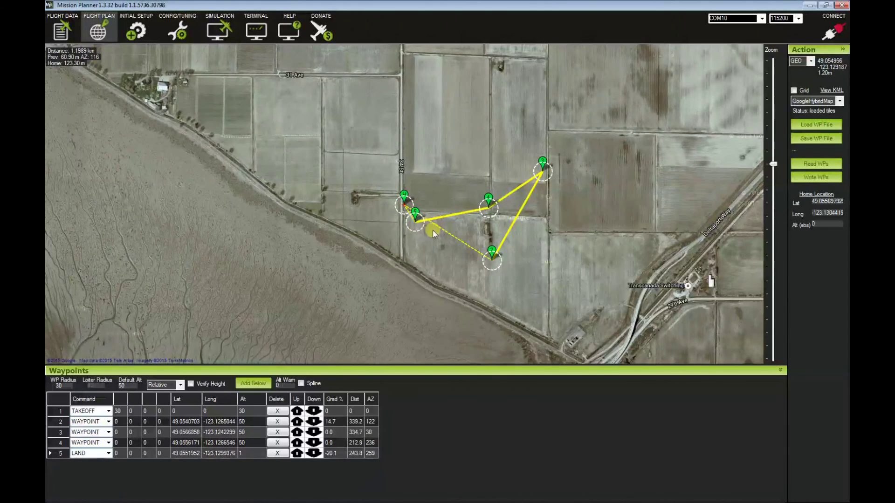
mouse_move(494, 216)
mouse_down()
mouse_move(504, 217)
mouse_move(440, 162)
mouse_up()
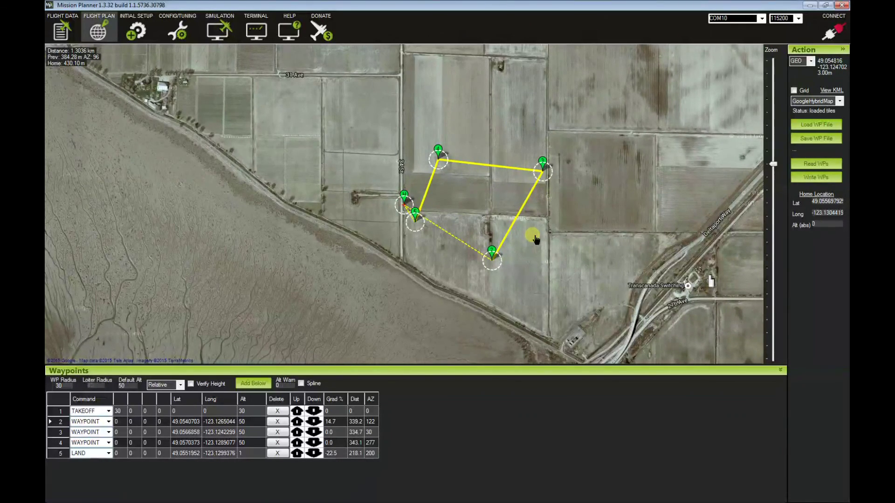
click(814, 139)
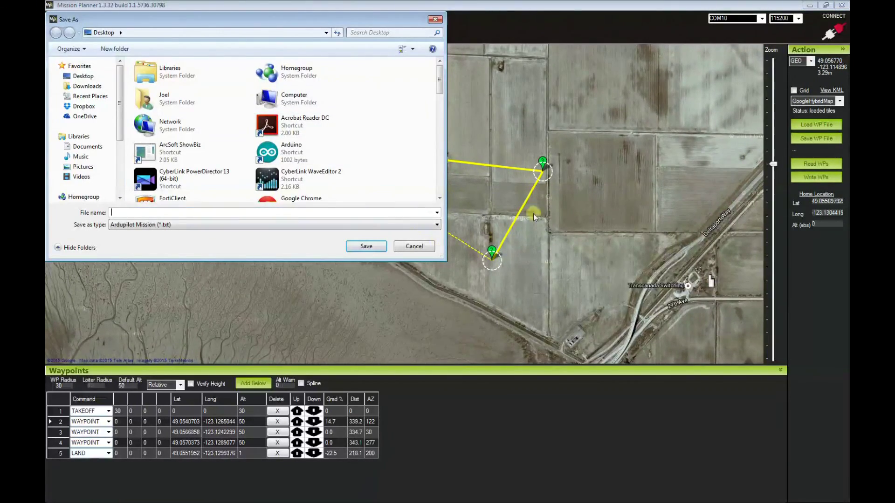
click(414, 249)
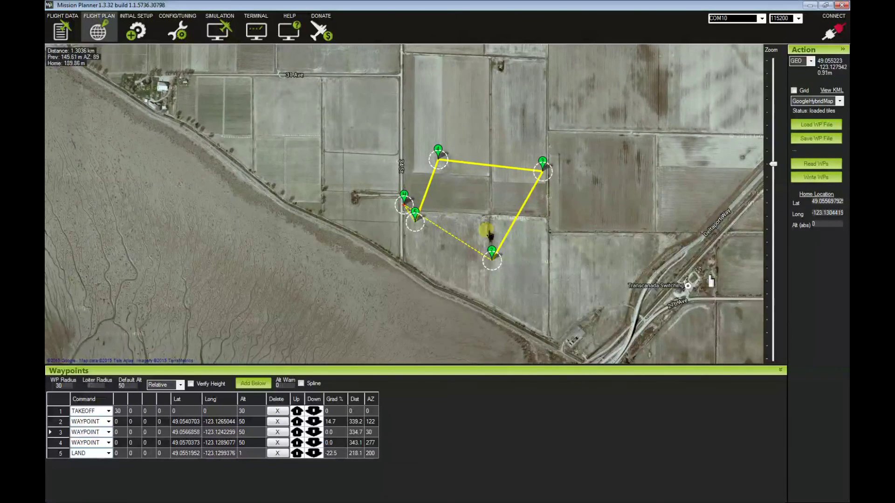
click(819, 181)
click(420, 226)
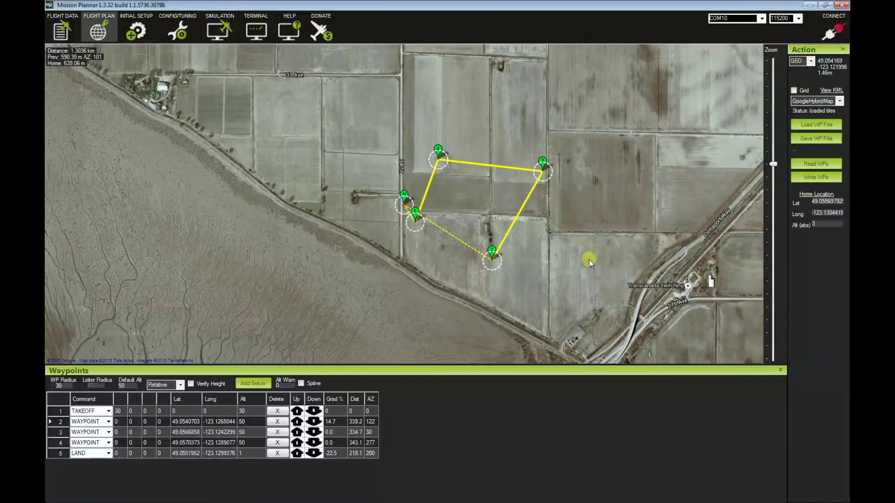
right_click(375, 252)
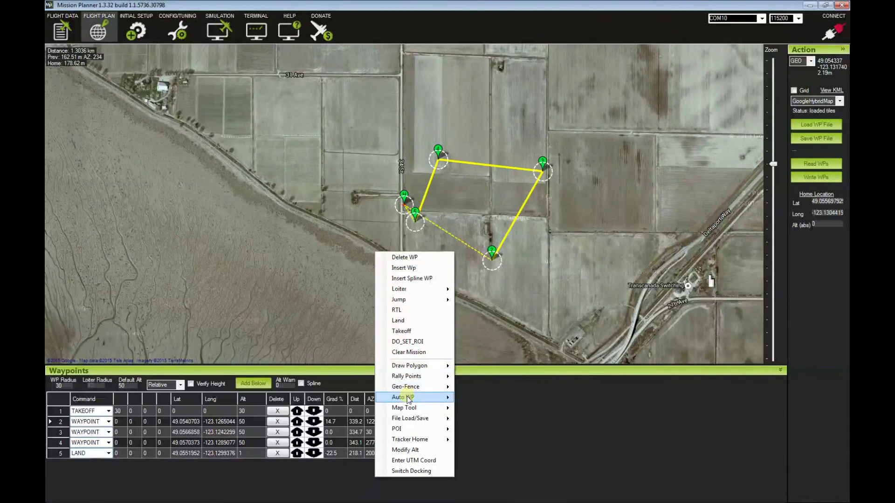
mouse_move(408, 400)
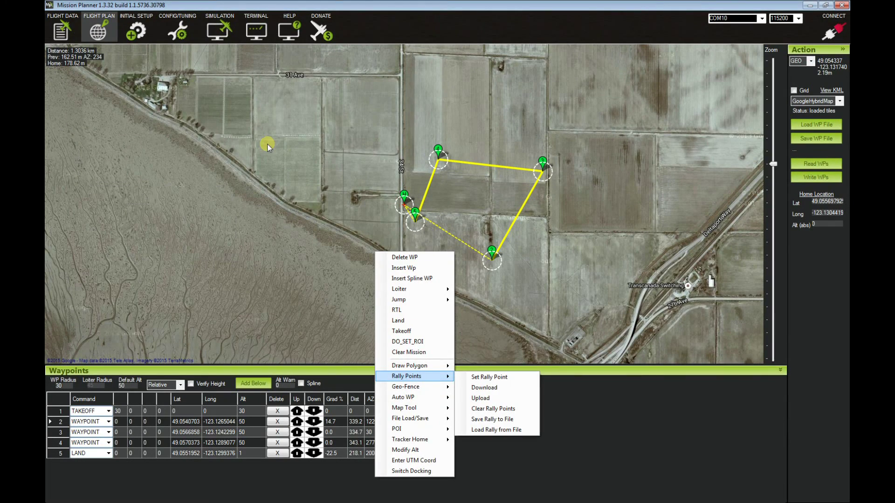
click(334, 120)
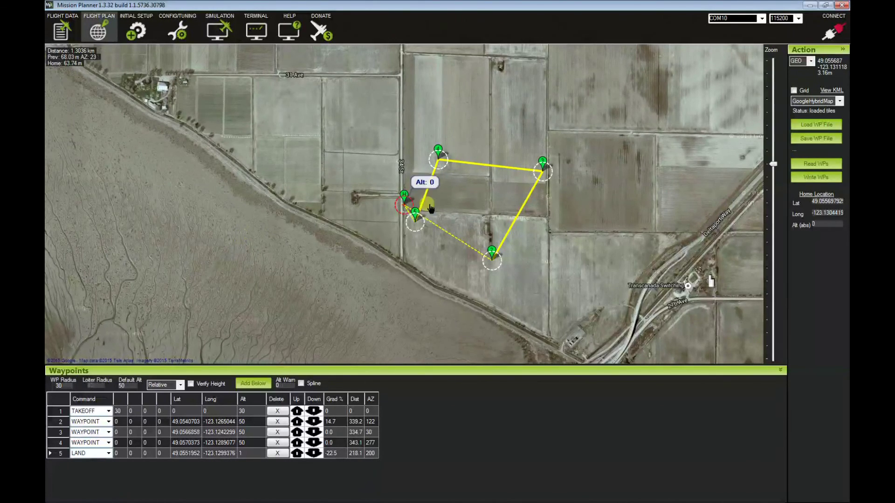
click(108, 453)
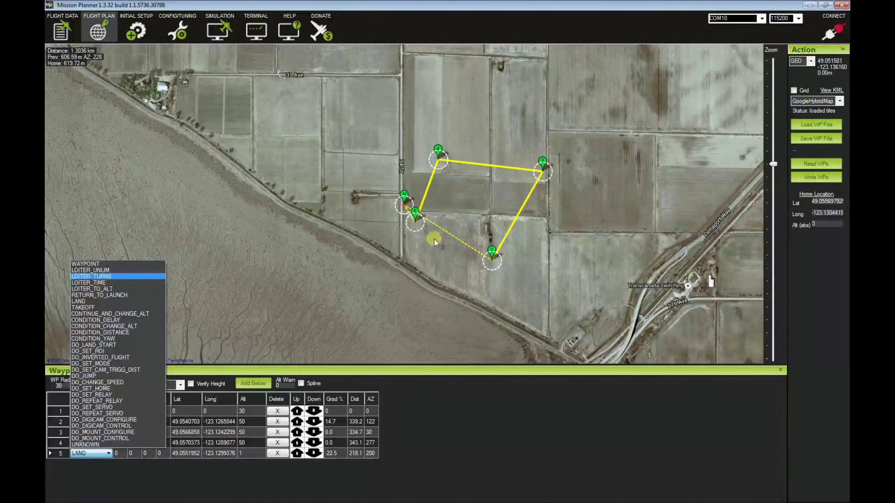
click(343, 203)
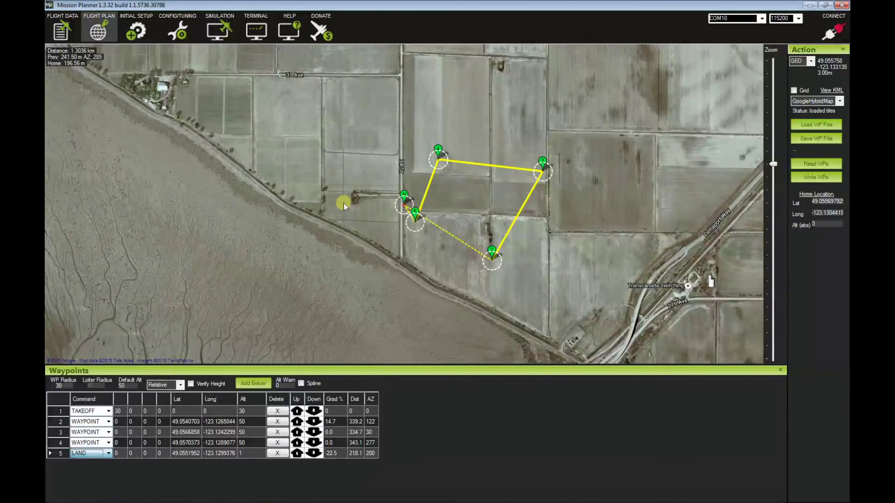